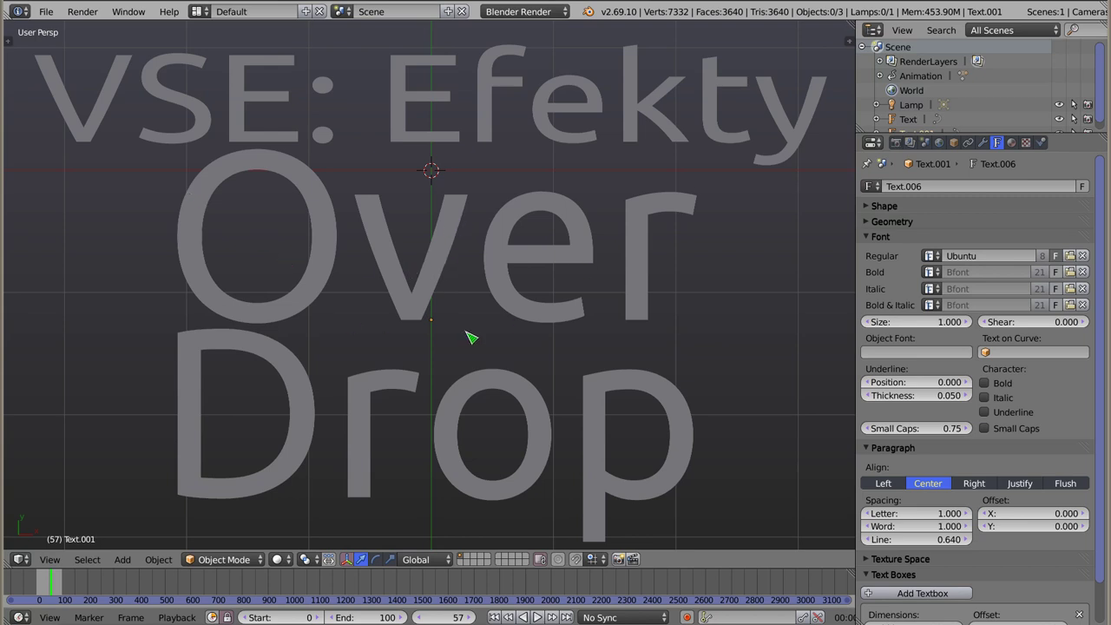
- Switch the screen layout from Default to Video Editing
left_click(198, 11)
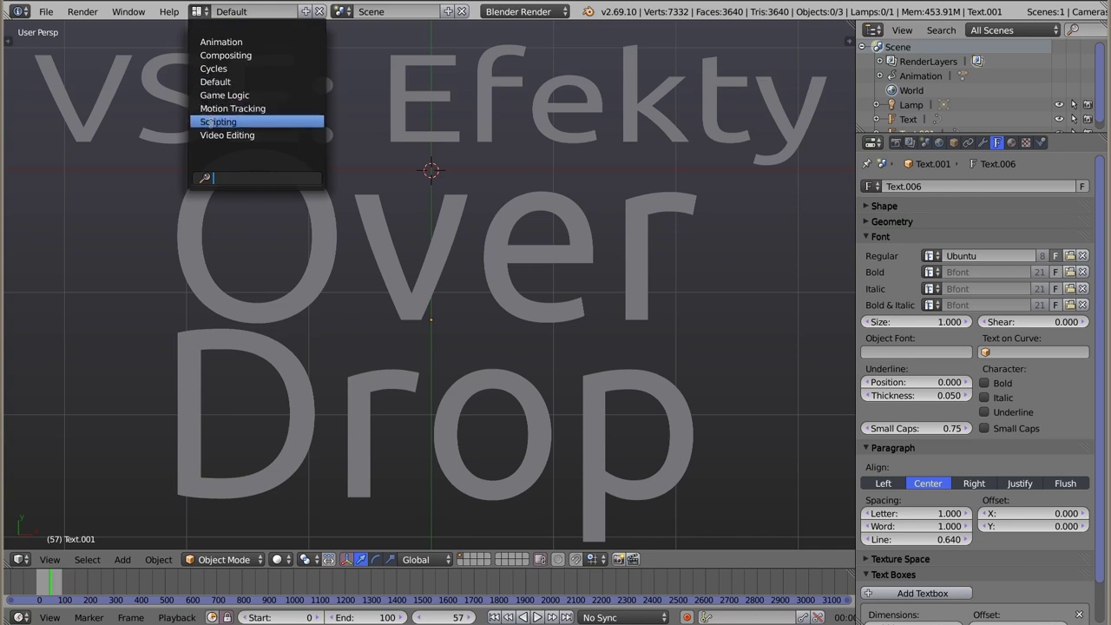
left_click(228, 134)
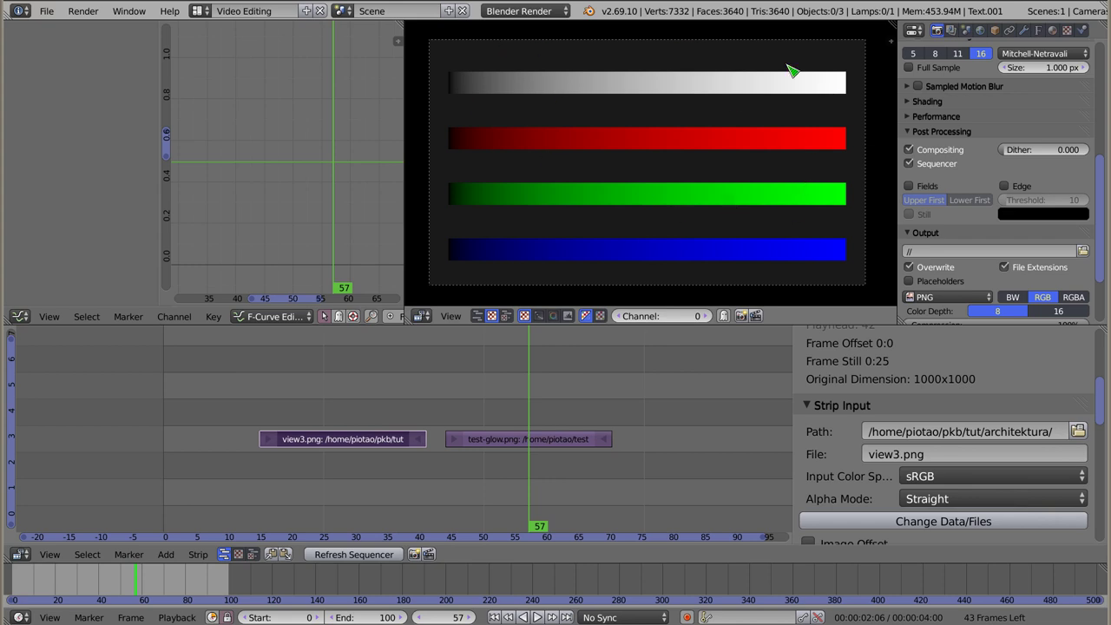
- Move the view3.png house render strip to channel 1 starting at frame 0
left_click(305, 401)
left_click_drag(342, 409, 343, 409)
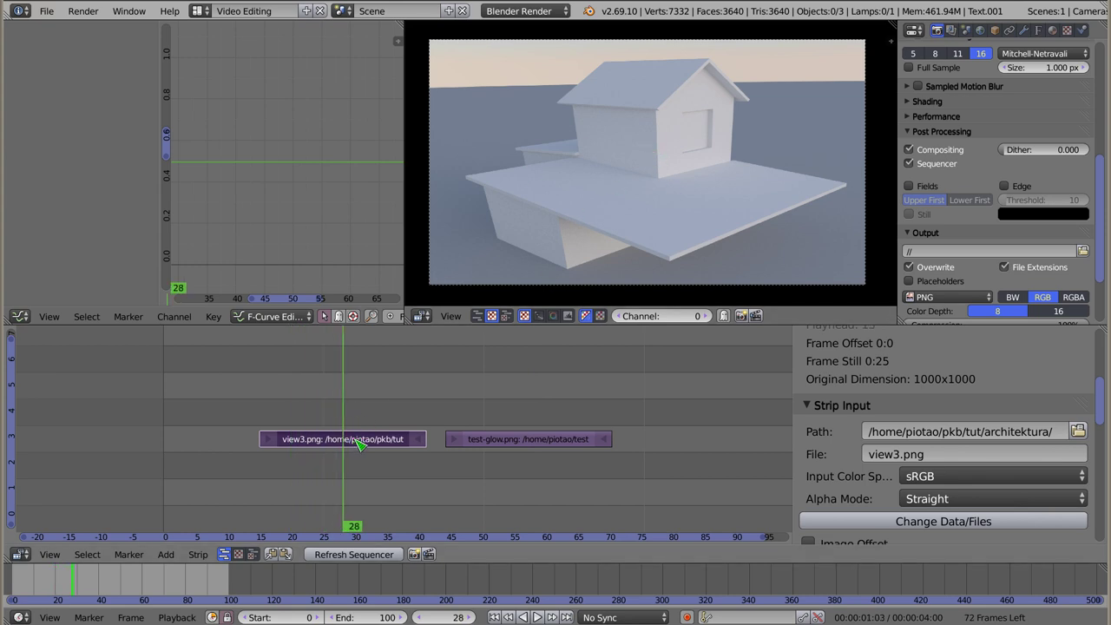
right_click_drag(360, 443, 268, 505)
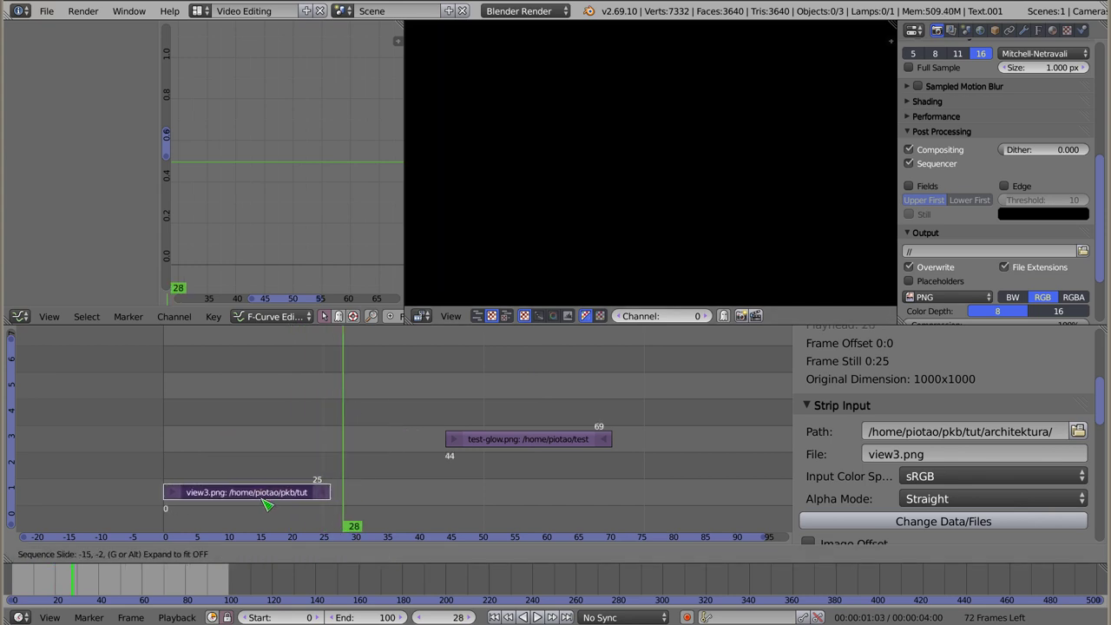
left_click(267, 505)
mouse_move(233, 466)
left_mouse_down()
mouse_move(290, 469)
mouse_move(201, 488)
left_mouse_up()
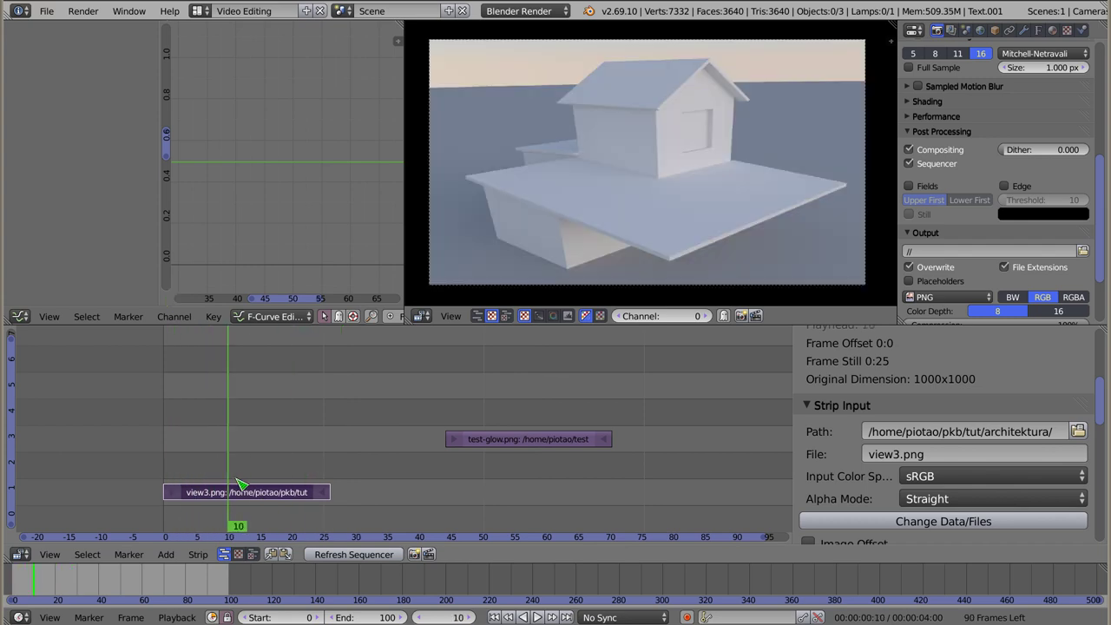
- Move the test-glow.png strip down to channel 2
right_click(519, 444)
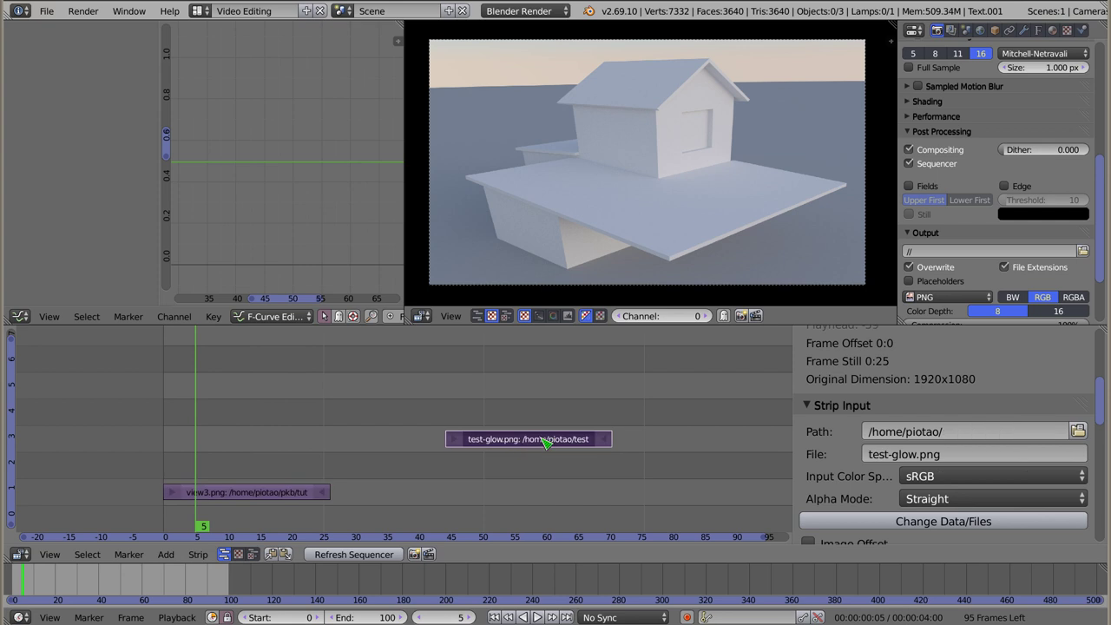
left_click_drag(510, 424, 503, 427)
left_click_drag(576, 426, 466, 428)
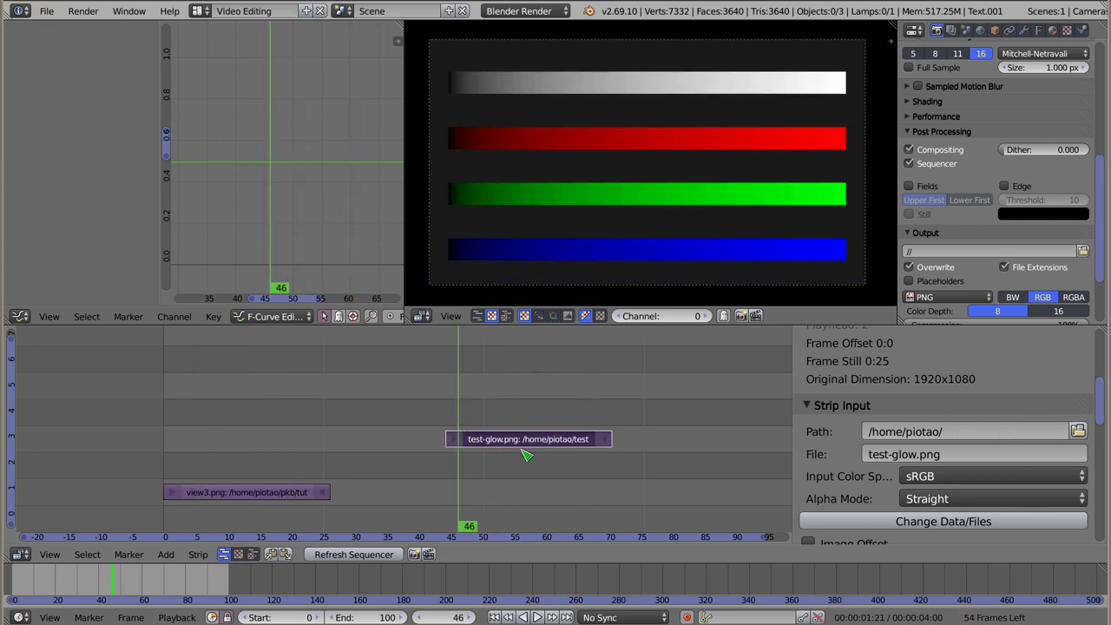
key("g")
left_click(489, 479)
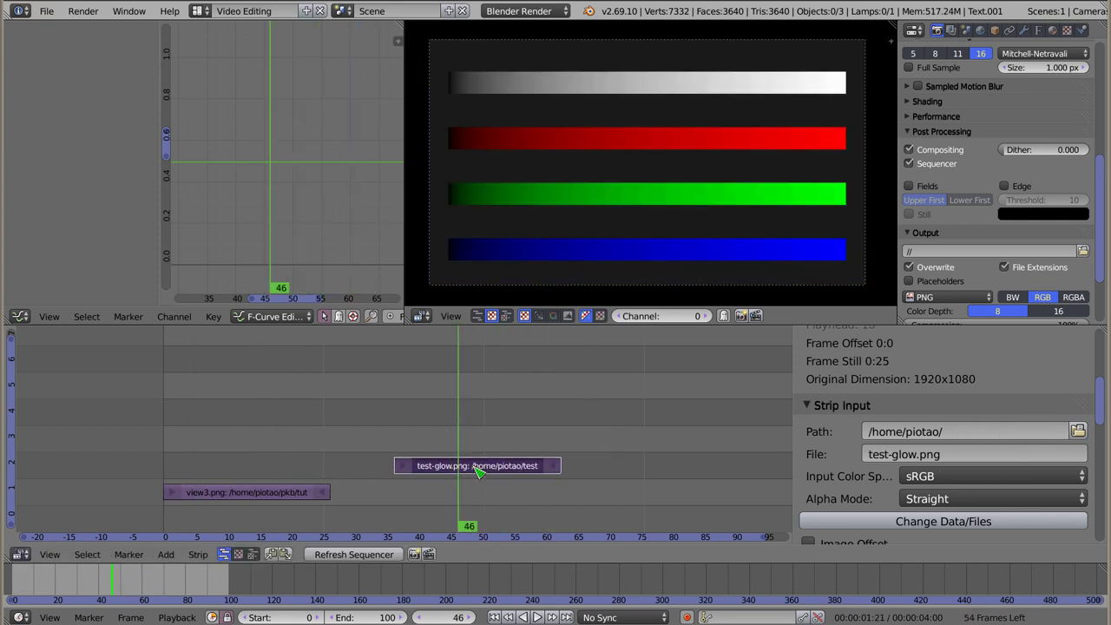
key("shift+a")
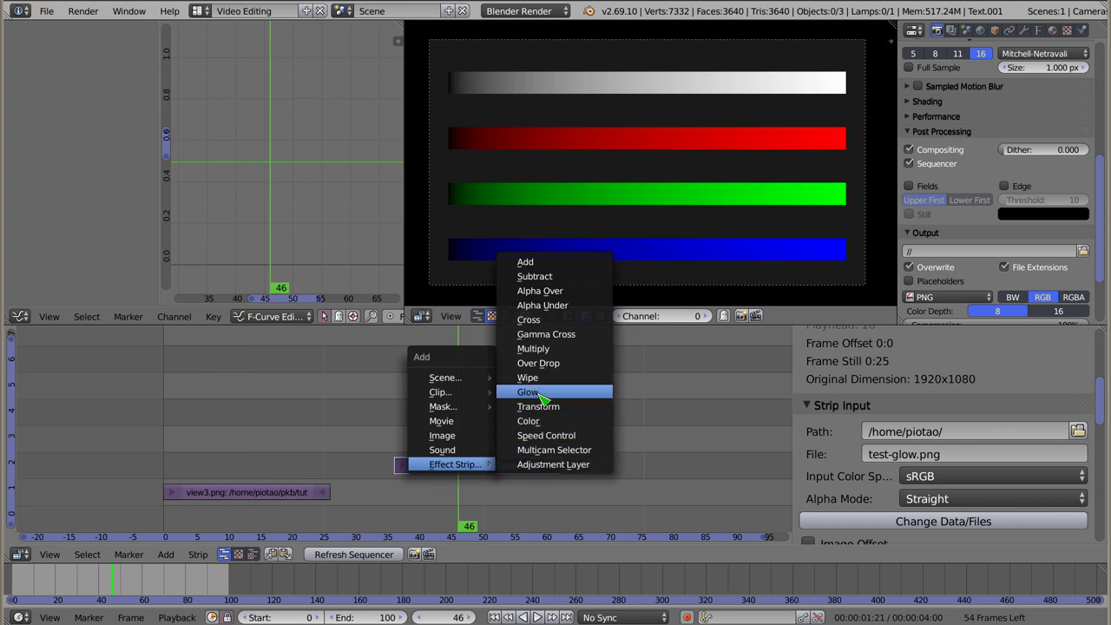
- Add a Glow effect strip on test-glow.png with Only Boost enabled
left_click(531, 391)
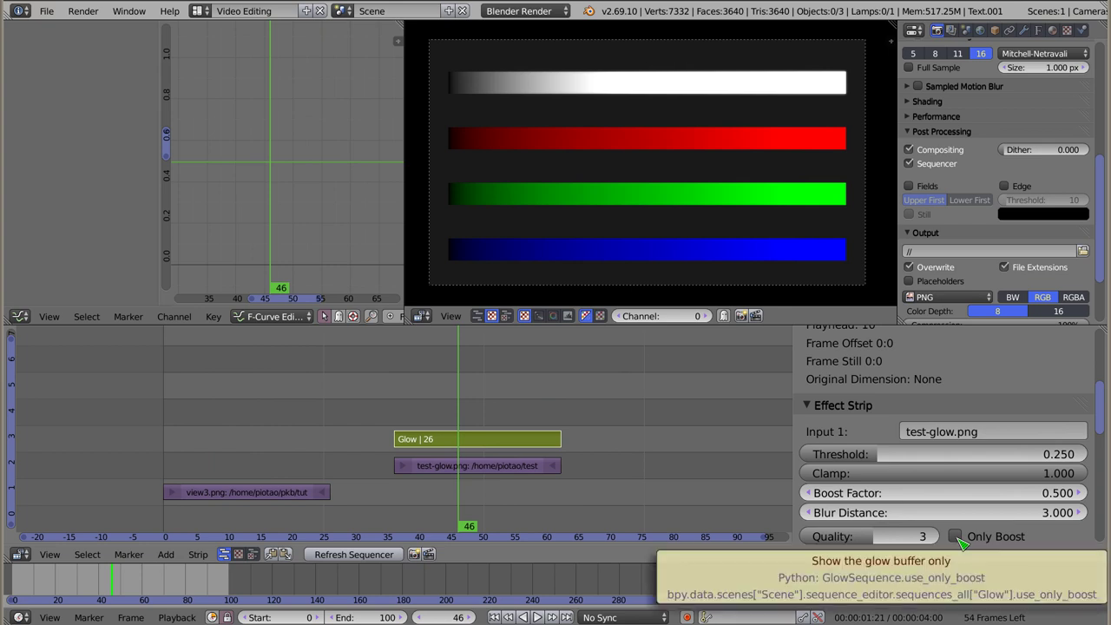
left_click(956, 537)
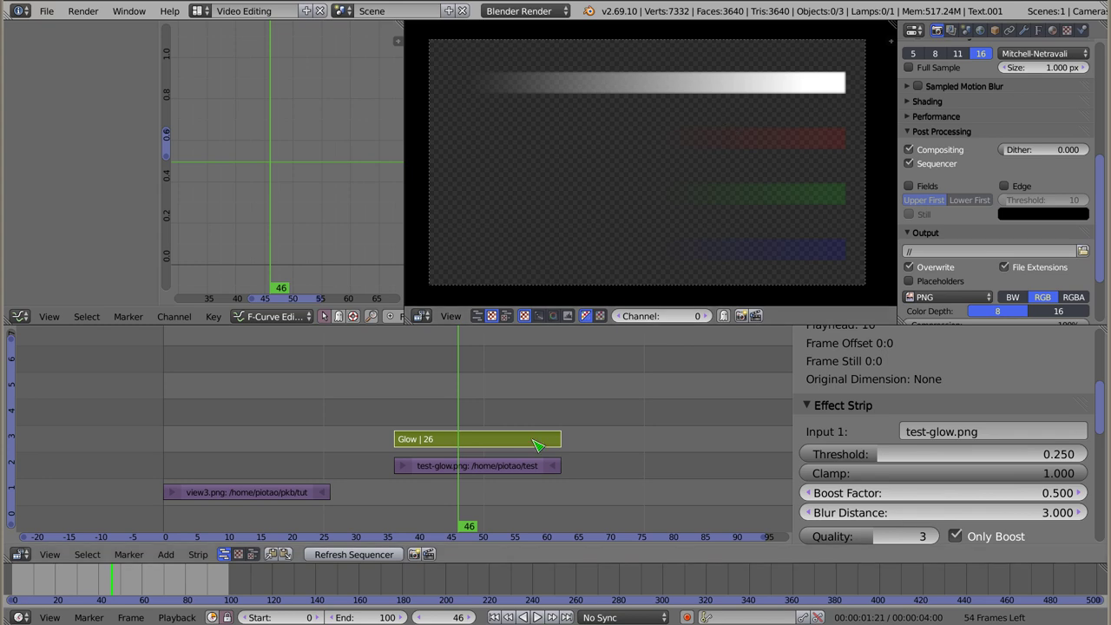
right_click(482, 465)
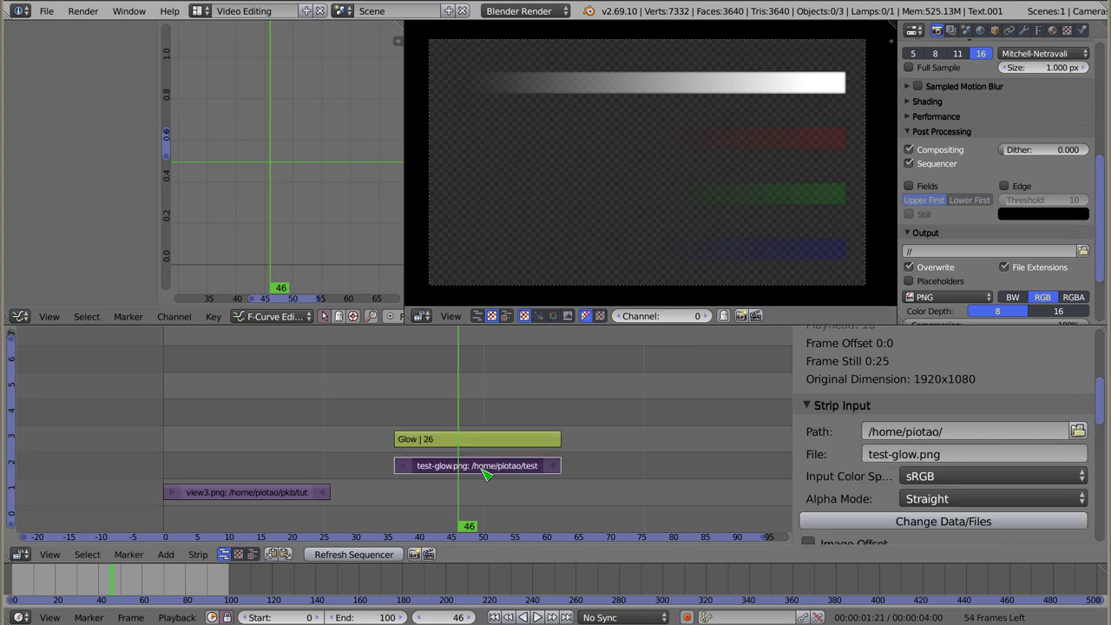
right_click(487, 445)
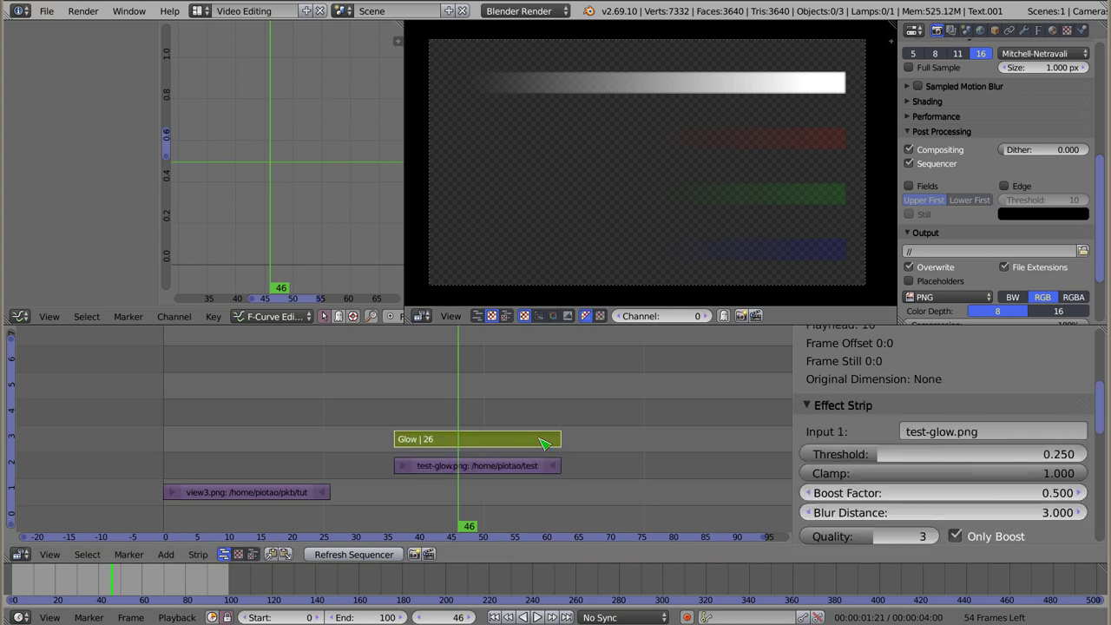
- Set the glow Quality to 1 and the Boost Factor to 10
left_click(890, 536)
type("1")
key("Return")
left_click_drag(924, 495, 851, 493)
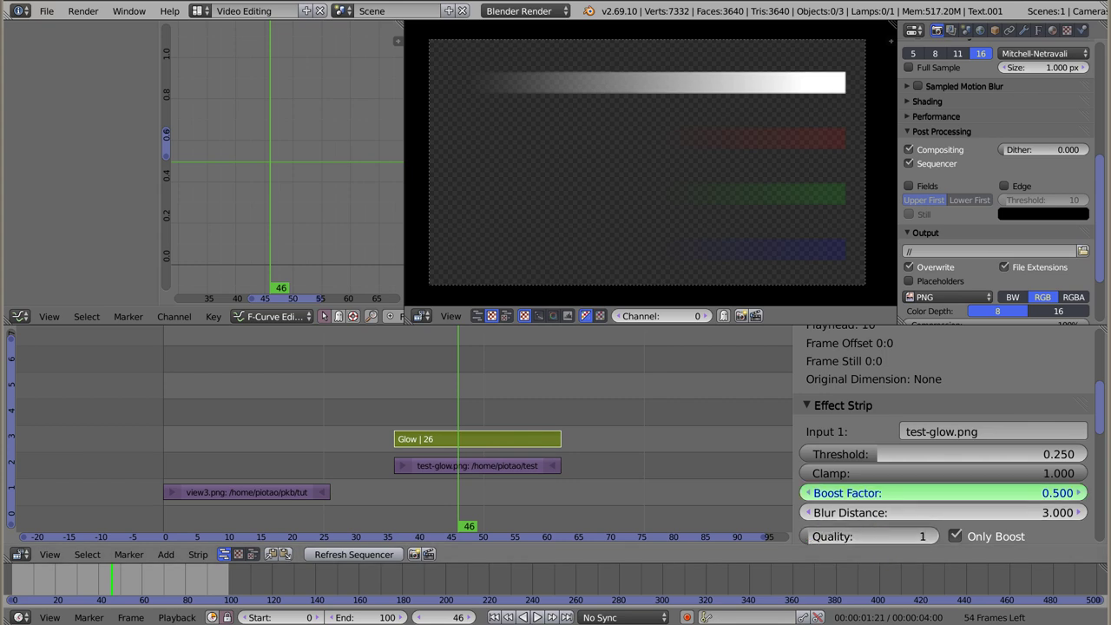
left_click_drag(942, 493, 1041, 493)
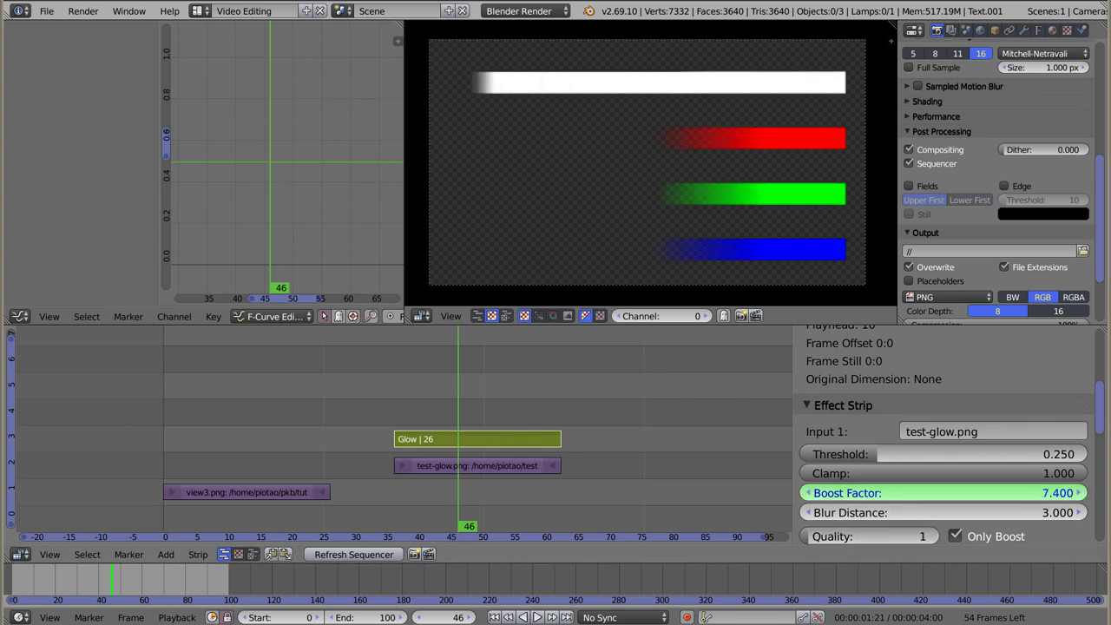
left_click_drag(1041, 493, 969, 520)
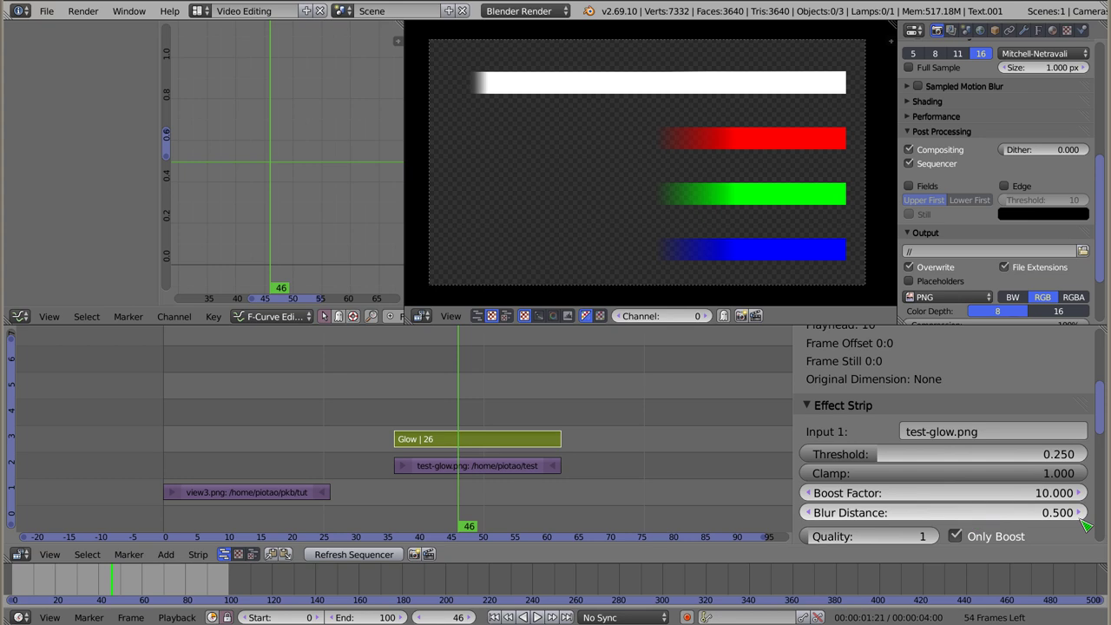
- Set the glow Threshold to 0.232, try the Clamp value, and select both glow strips
mouse_move(889, 454)
left_mouse_down()
mouse_move(1056, 454)
mouse_move(812, 454)
mouse_move(902, 454)
mouse_move(870, 454)
left_mouse_up()
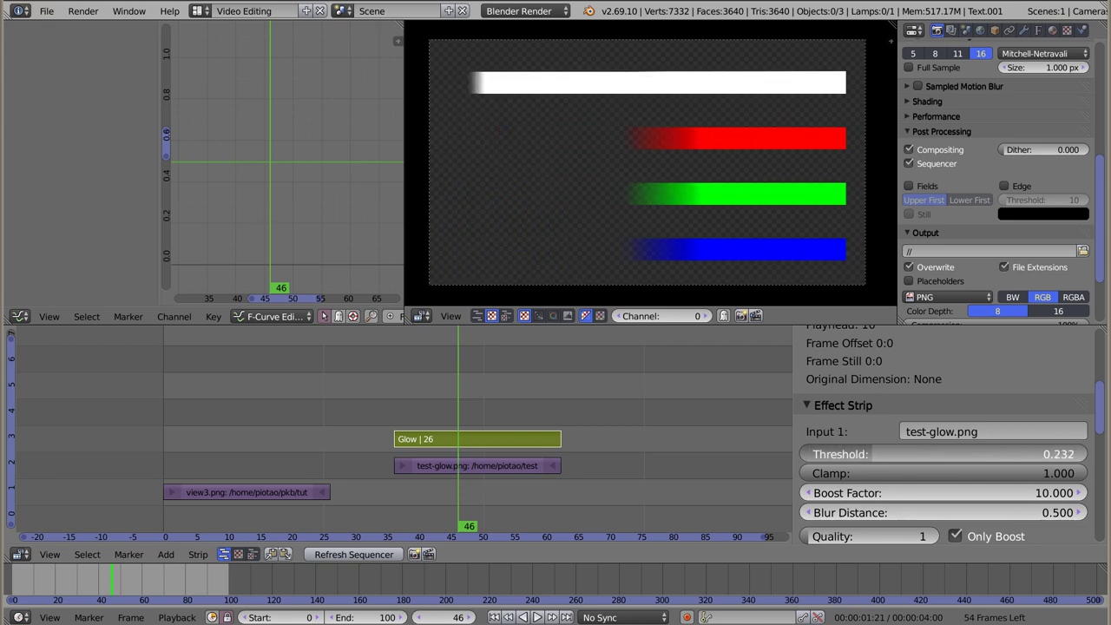
mouse_move(990, 473)
left_mouse_down()
mouse_move(759, 473)
mouse_move(1010, 473)
left_mouse_up()
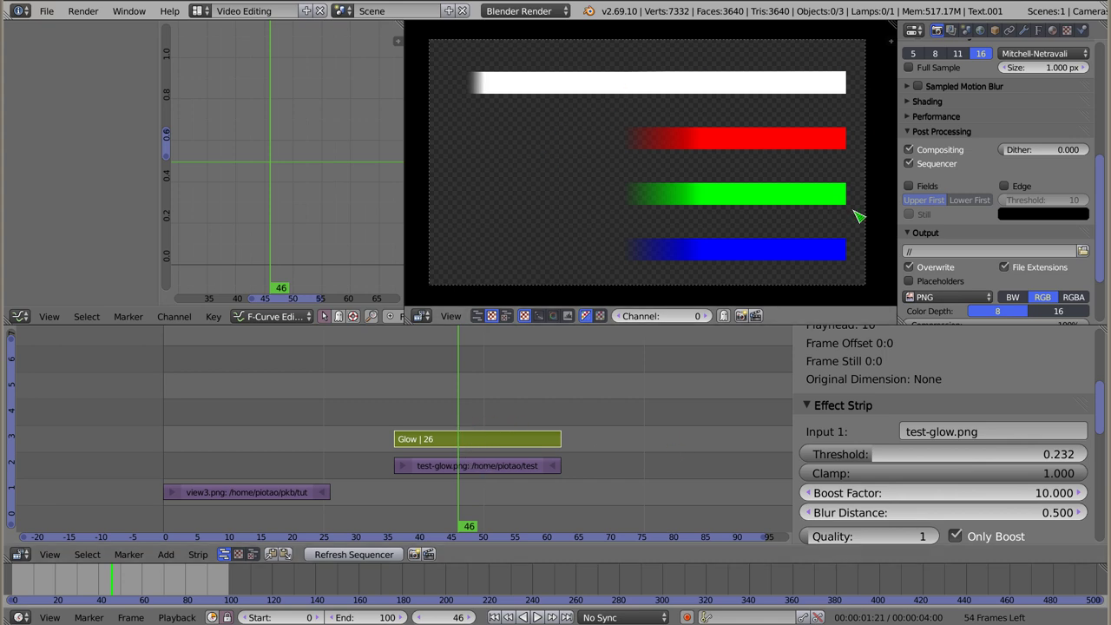
left_click(488, 469)
left_click(496, 441)
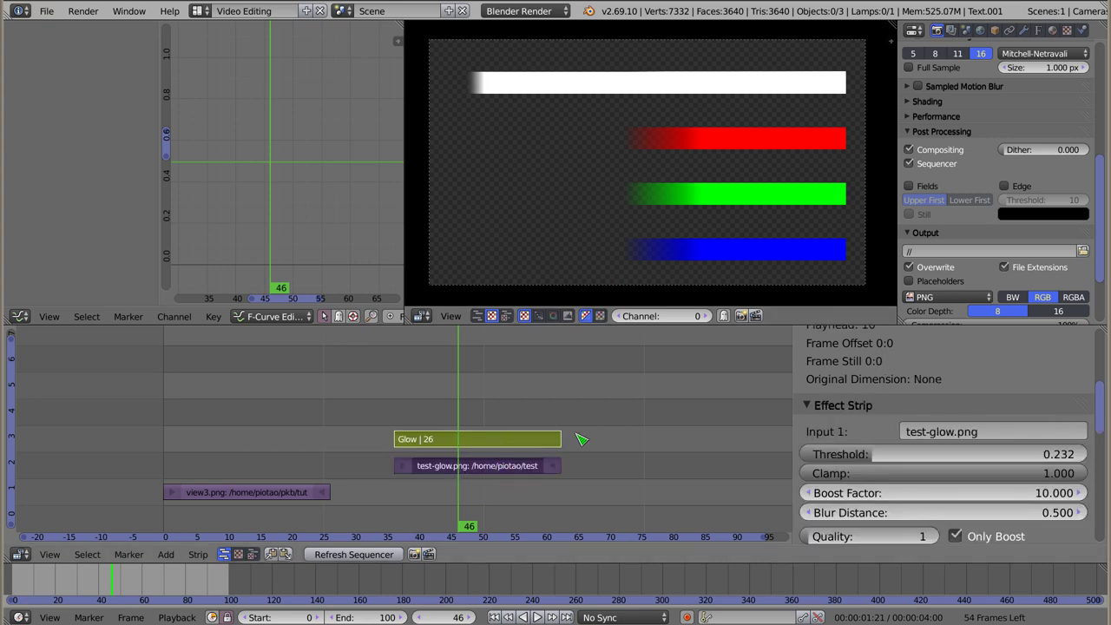
- Group the Glow and test-glow strips into a MetaStrip placed on channel 2 at frame 11
key("ctrl+g")
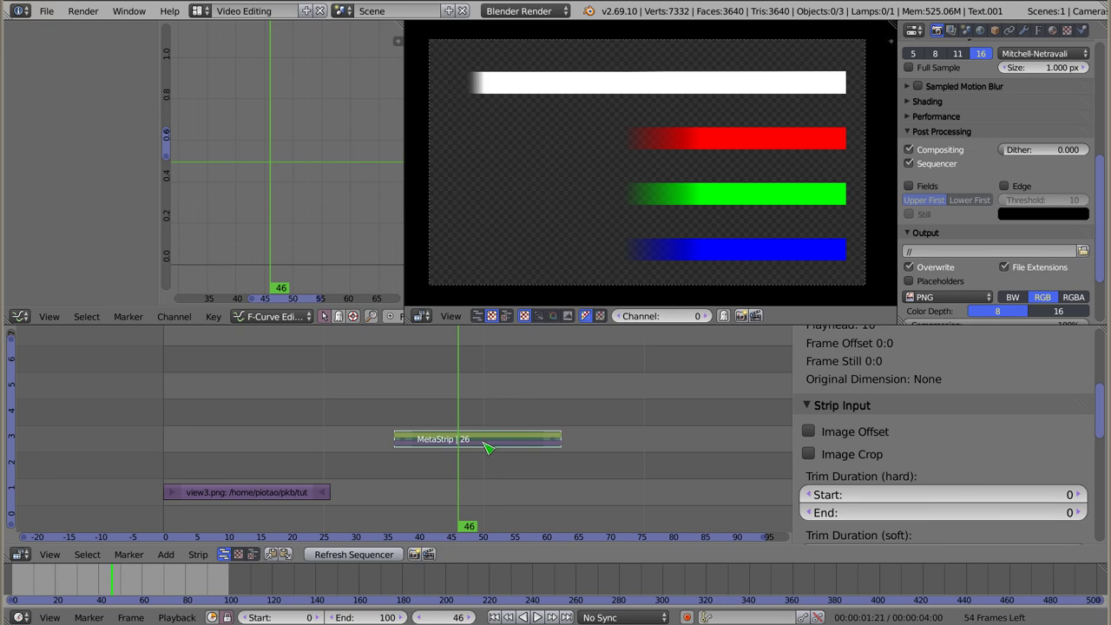
key("g")
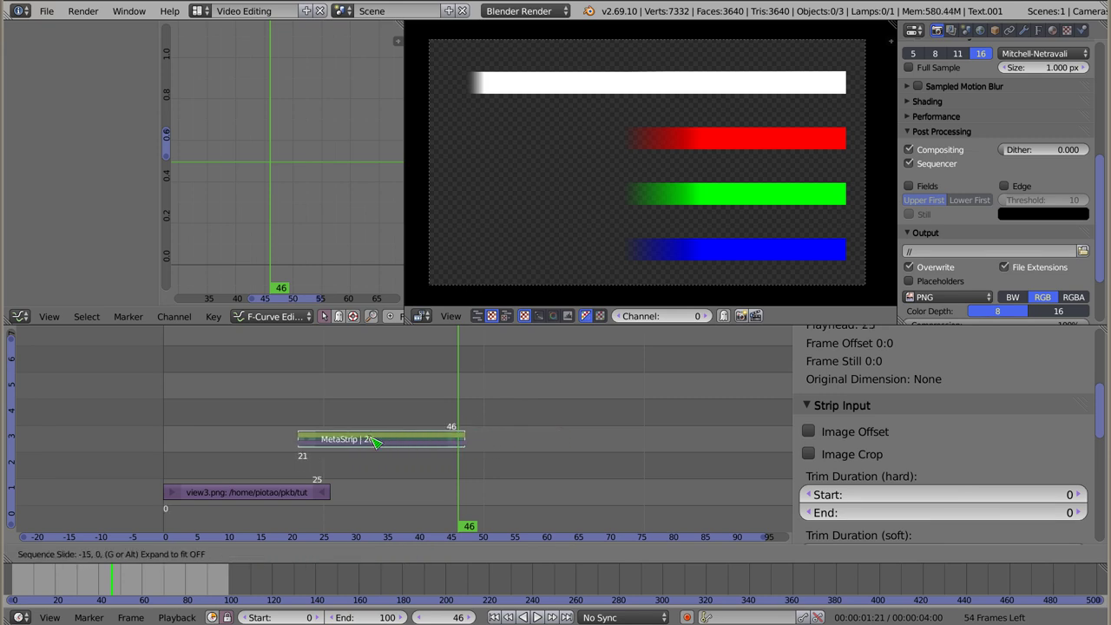
left_click(321, 470)
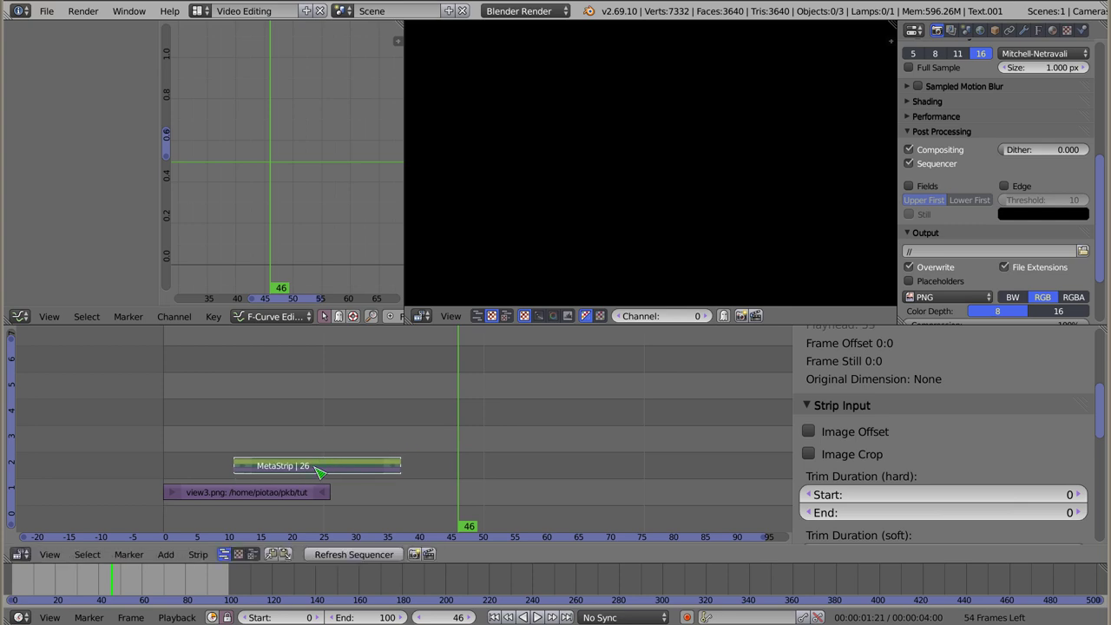
- Scrub to frame 16 to preview the glow and select the MetaStrip to view its properties
right_click(274, 497)
left_click(206, 479)
left_click(215, 418)
left_click_drag(222, 421, 267, 422)
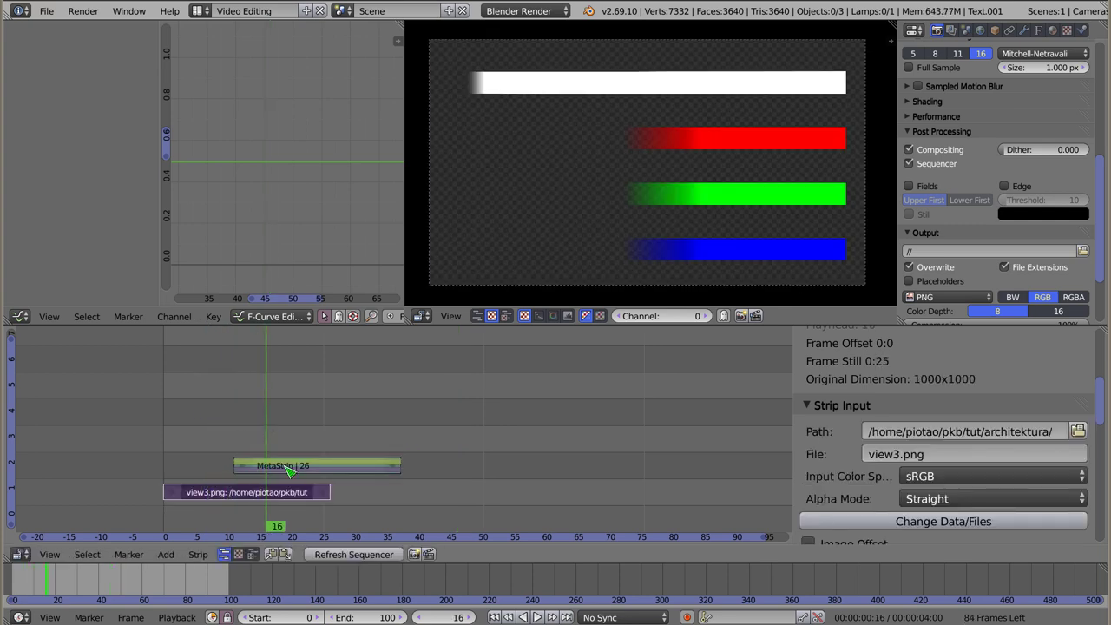
right_click(291, 470)
scroll(807, 453, "up", 3)
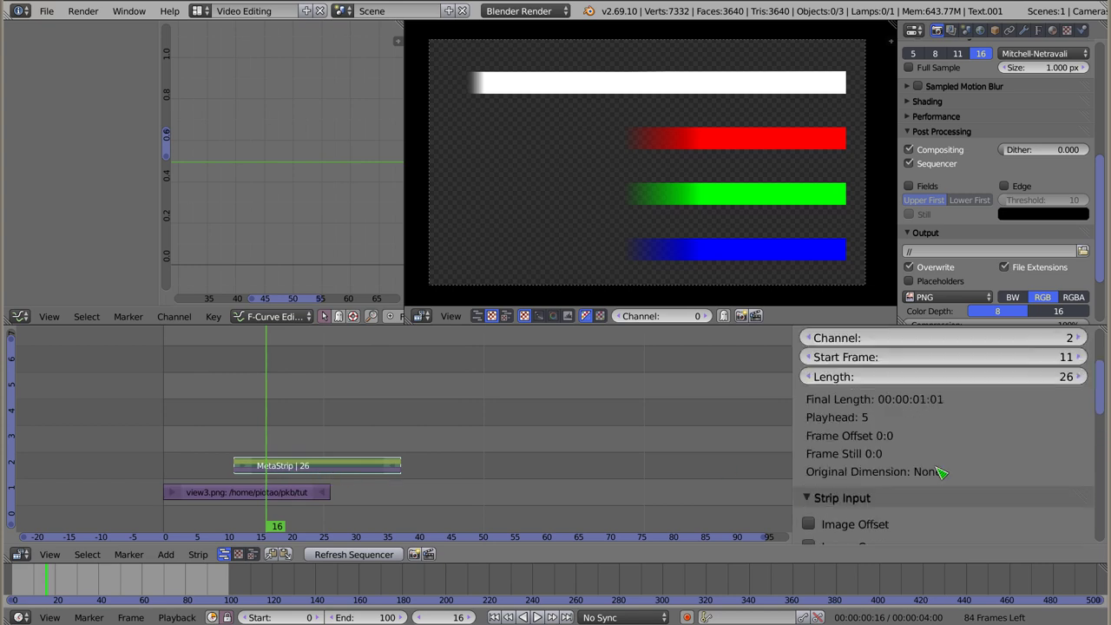
scroll(807, 453, "up", 3)
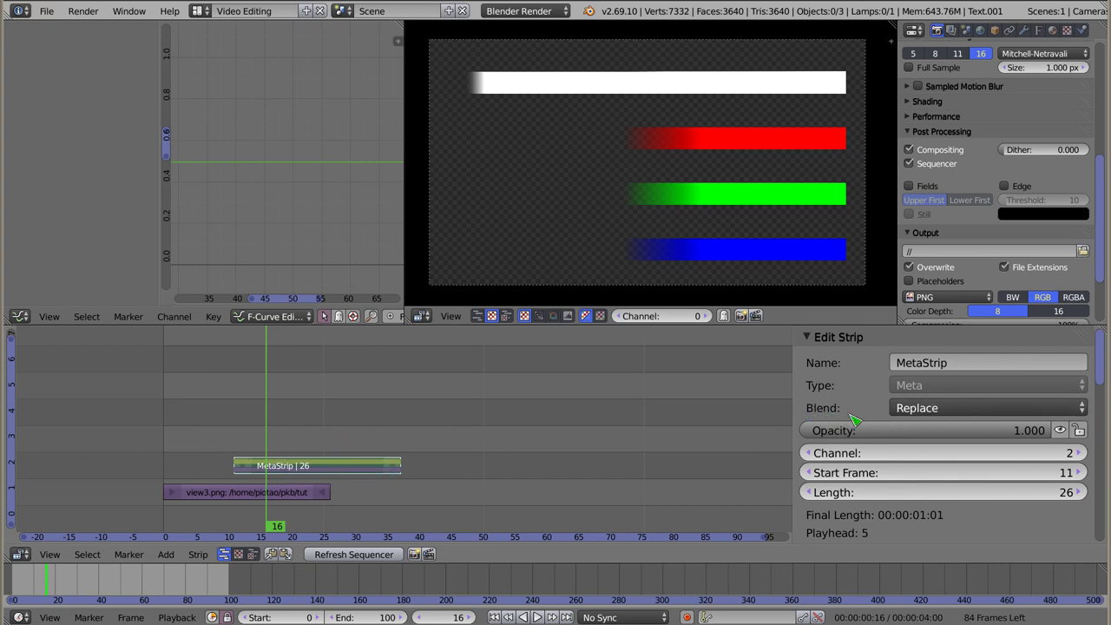
left_click(903, 412)
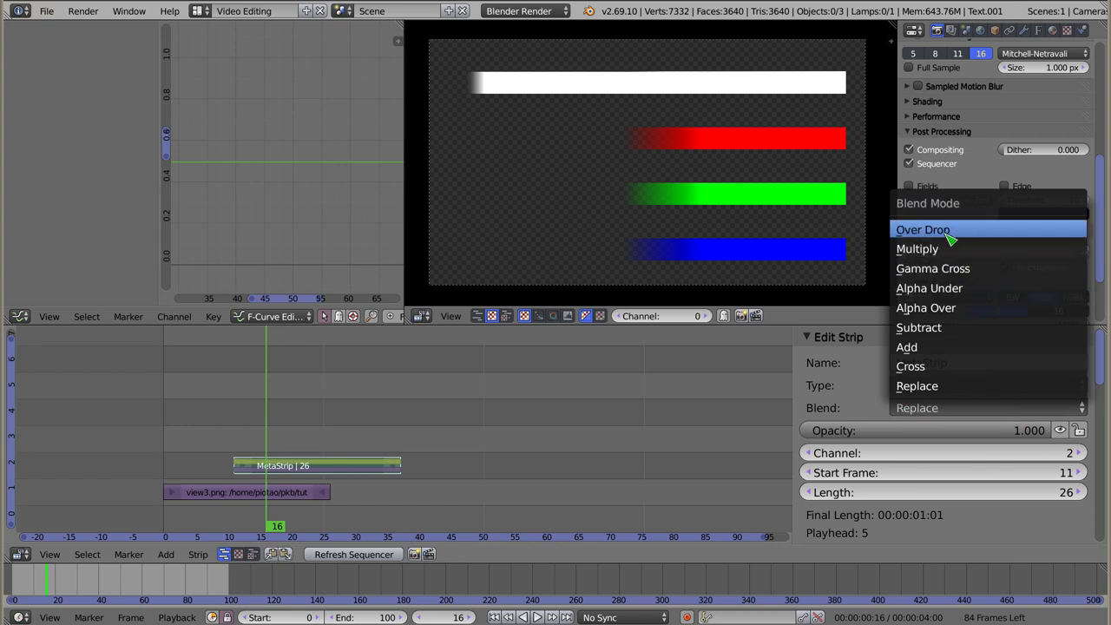
left_click(979, 236)
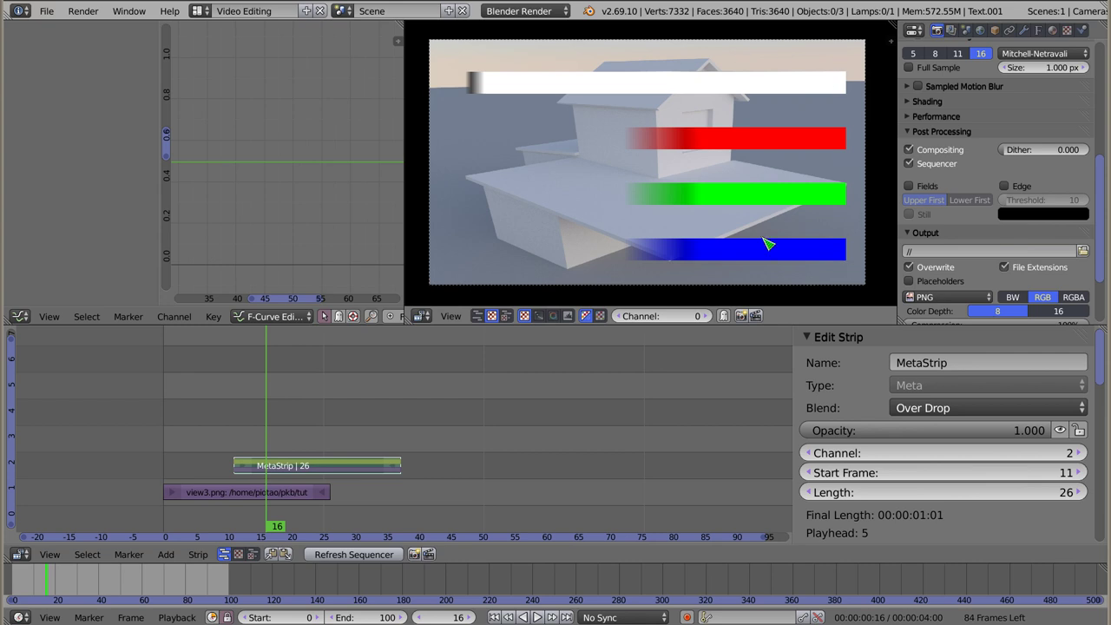
right_click(261, 495)
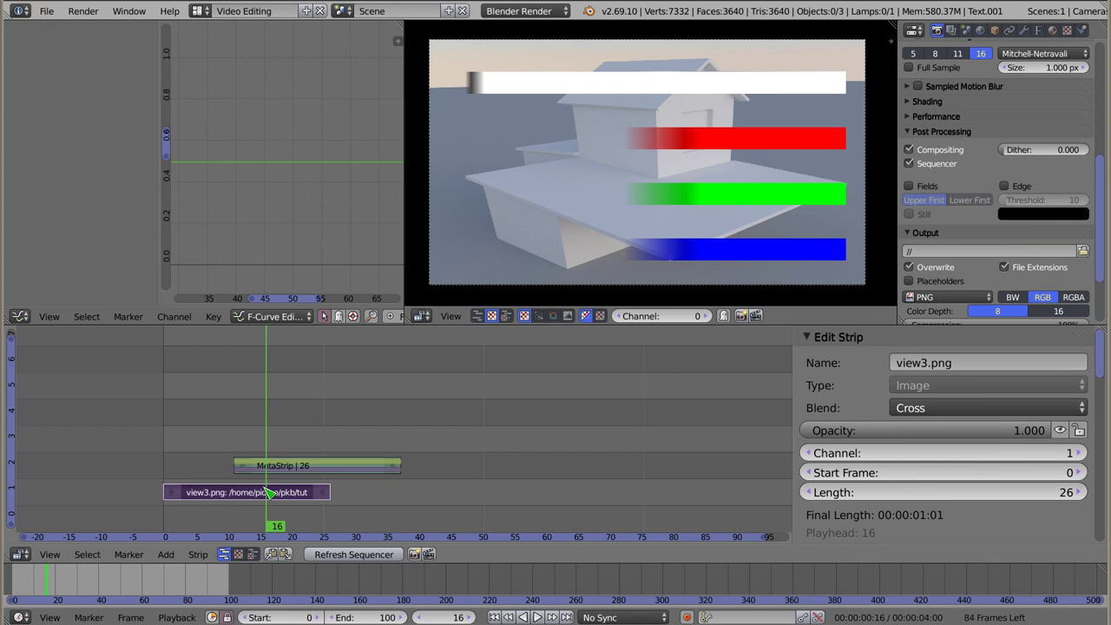
right_click(303, 467)
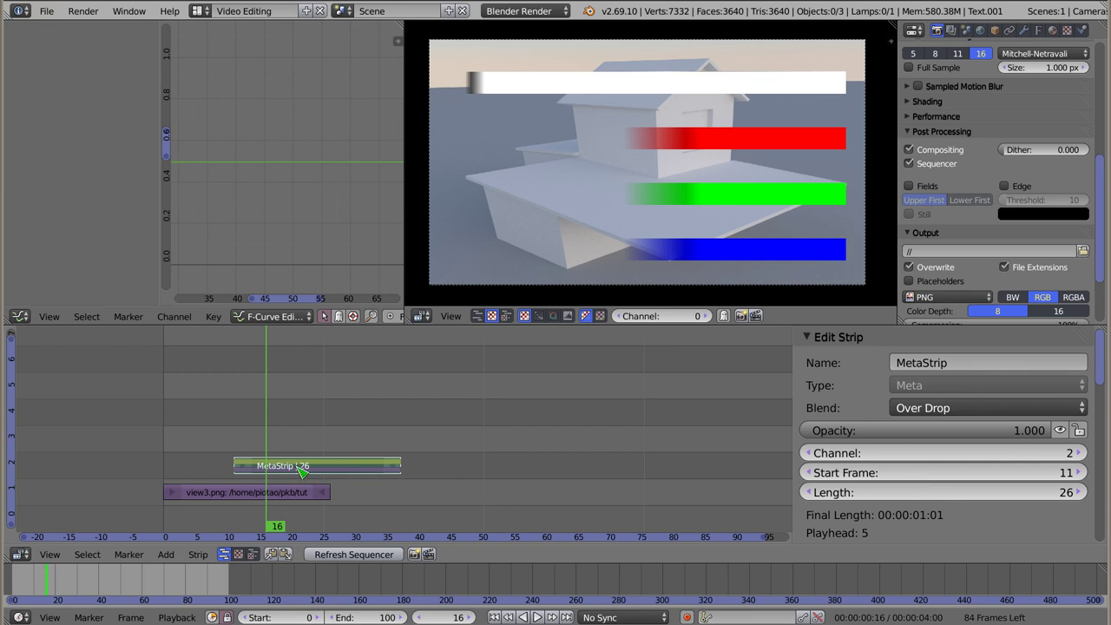
left_click(919, 409)
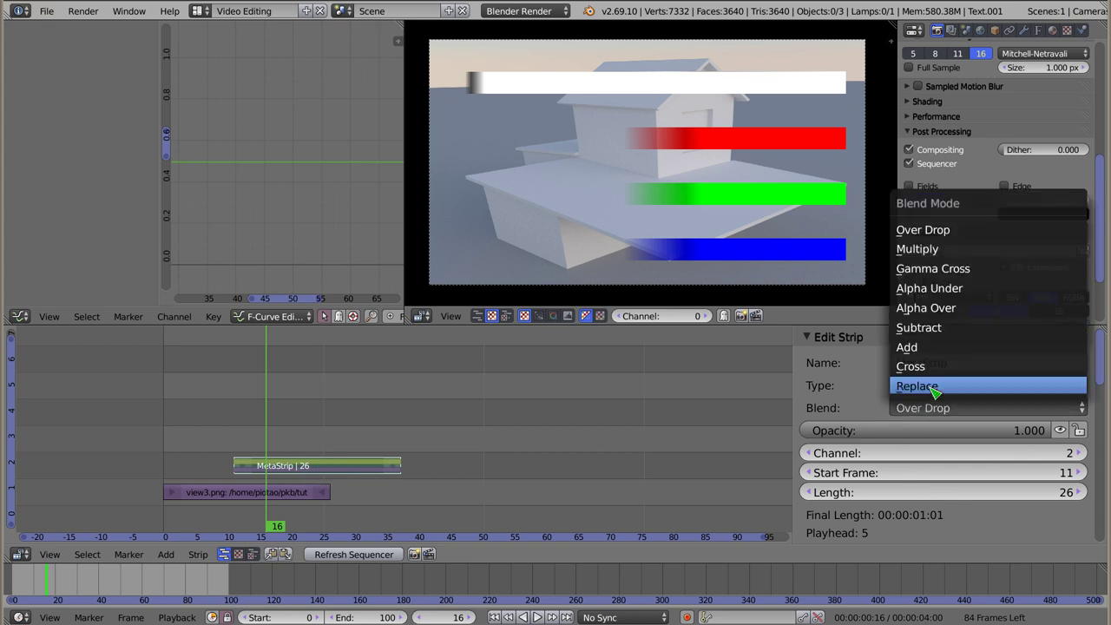
left_click(934, 393)
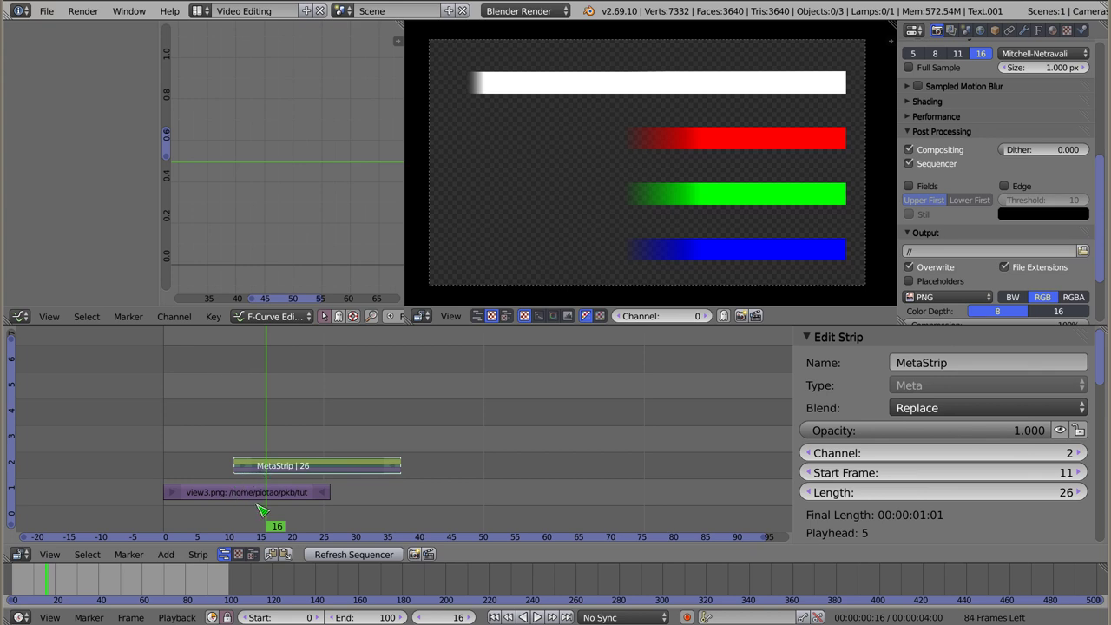
right_click(285, 495)
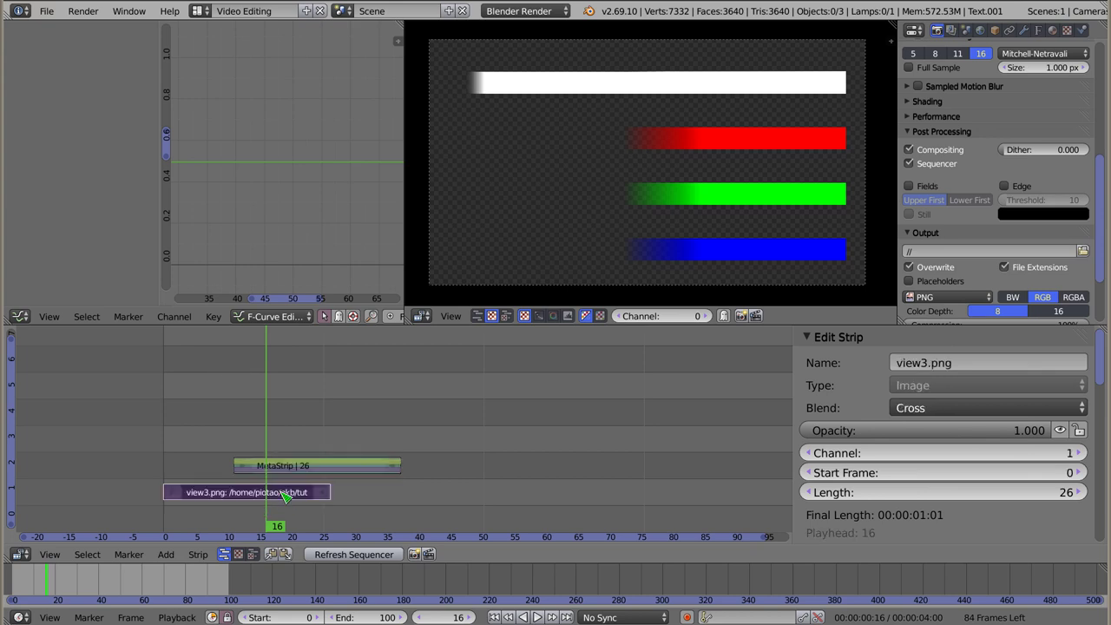
right_click(289, 469)
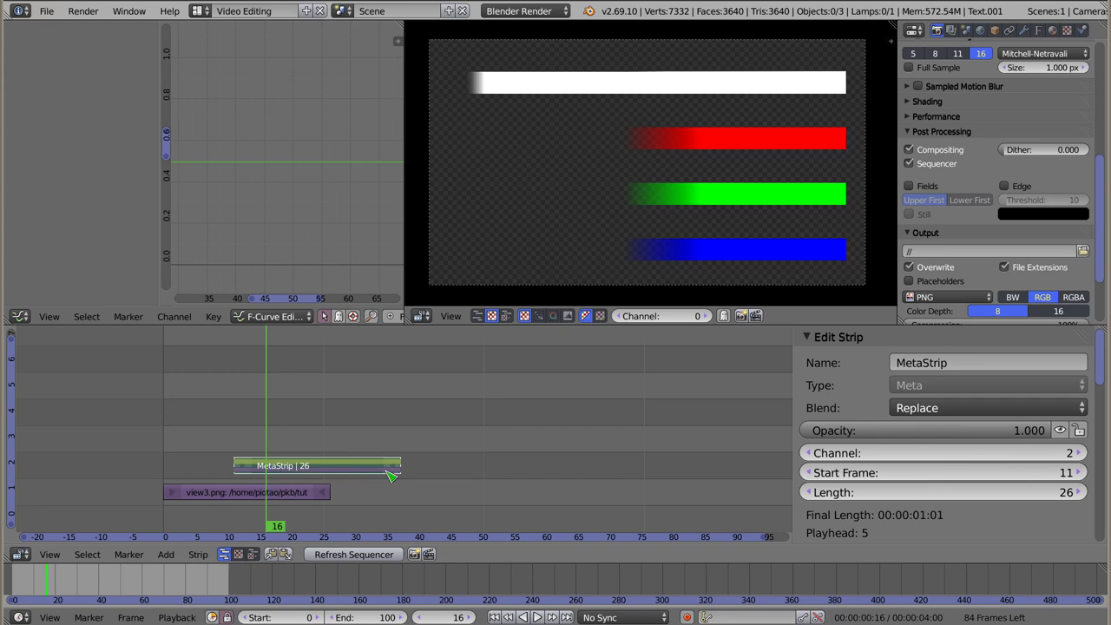
right_click(295, 496)
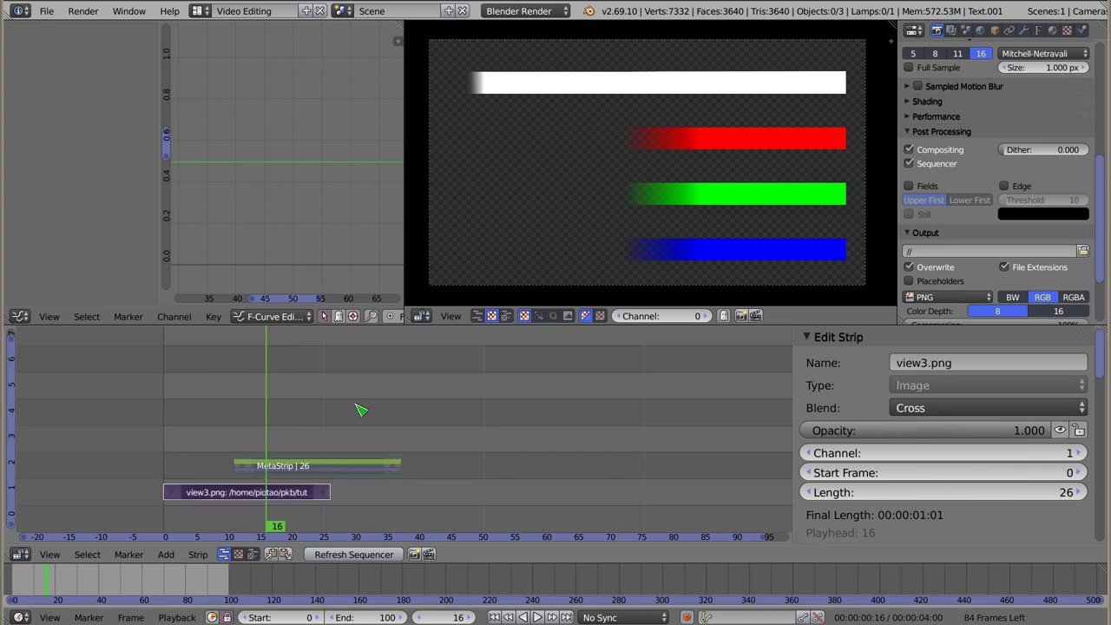
- Add an Over Drop effect over view3.png and shift the MetaStrip to start at frame 3
key("shift+a")
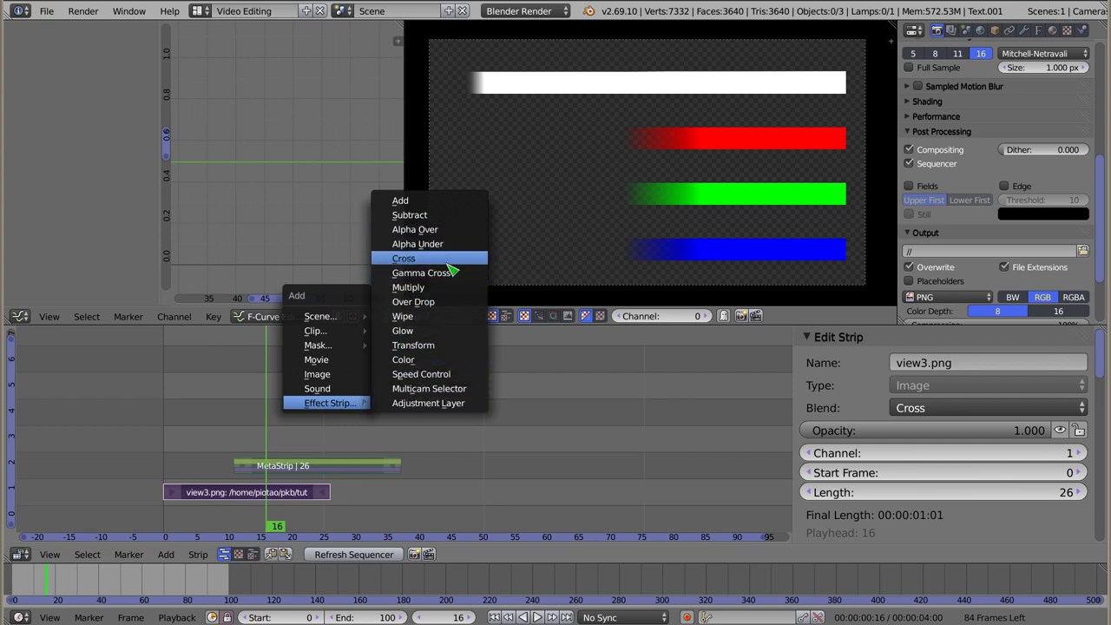
left_click(413, 301)
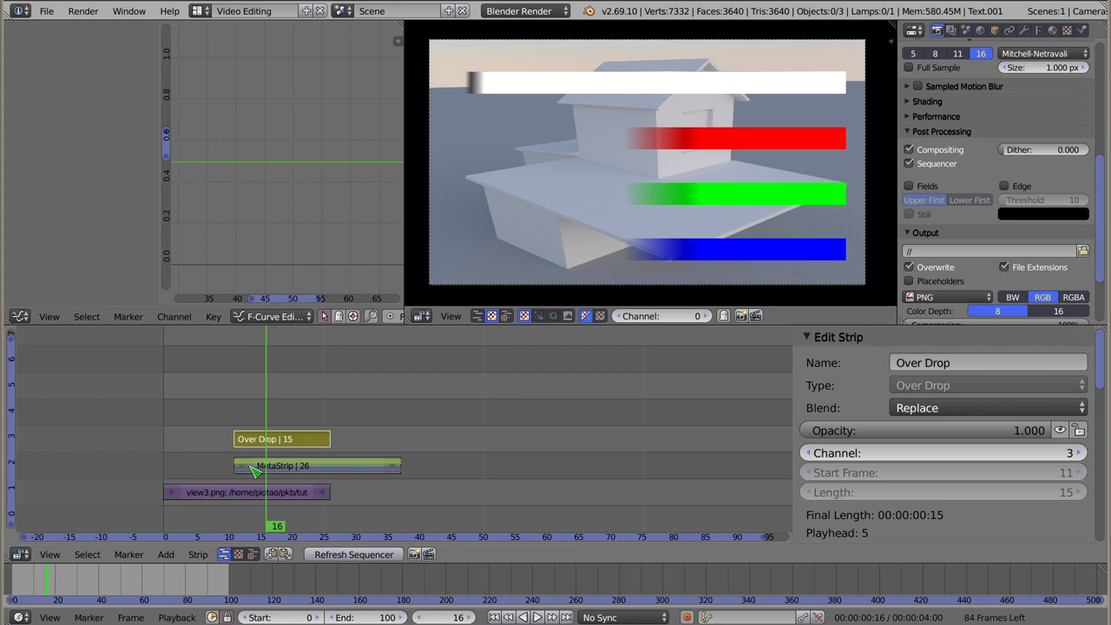
right_click(316, 474)
key("g")
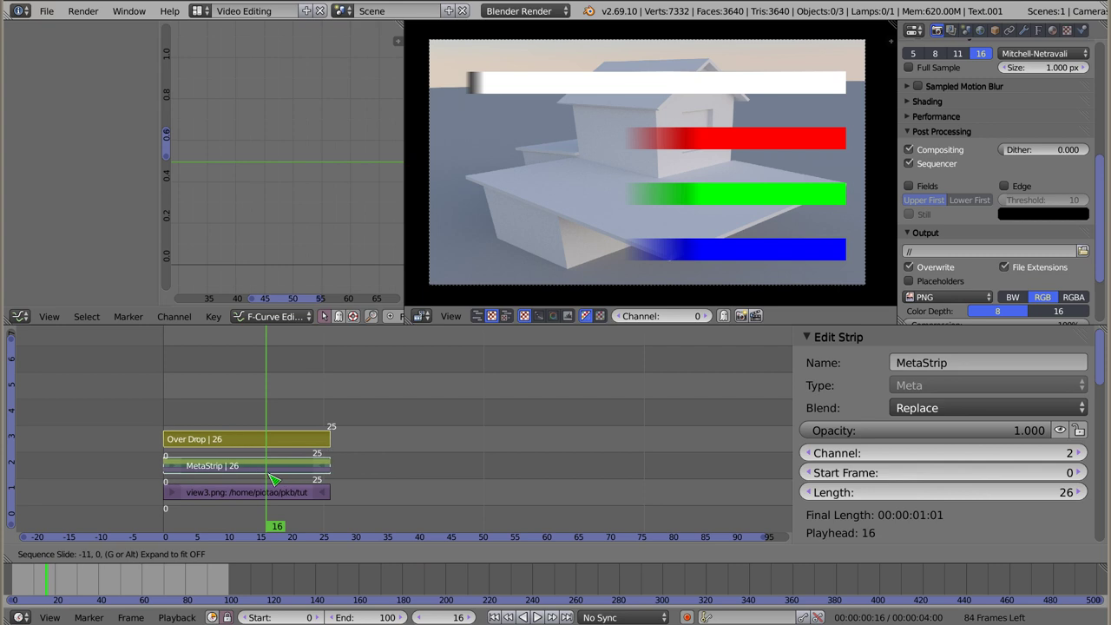
left_click(291, 477)
- Scrub through the composite and inspect the Over Drop strip's inputs
left_click(179, 410)
mouse_move(194, 411)
left_mouse_down()
mouse_move(280, 423)
mouse_move(254, 422)
left_mouse_up()
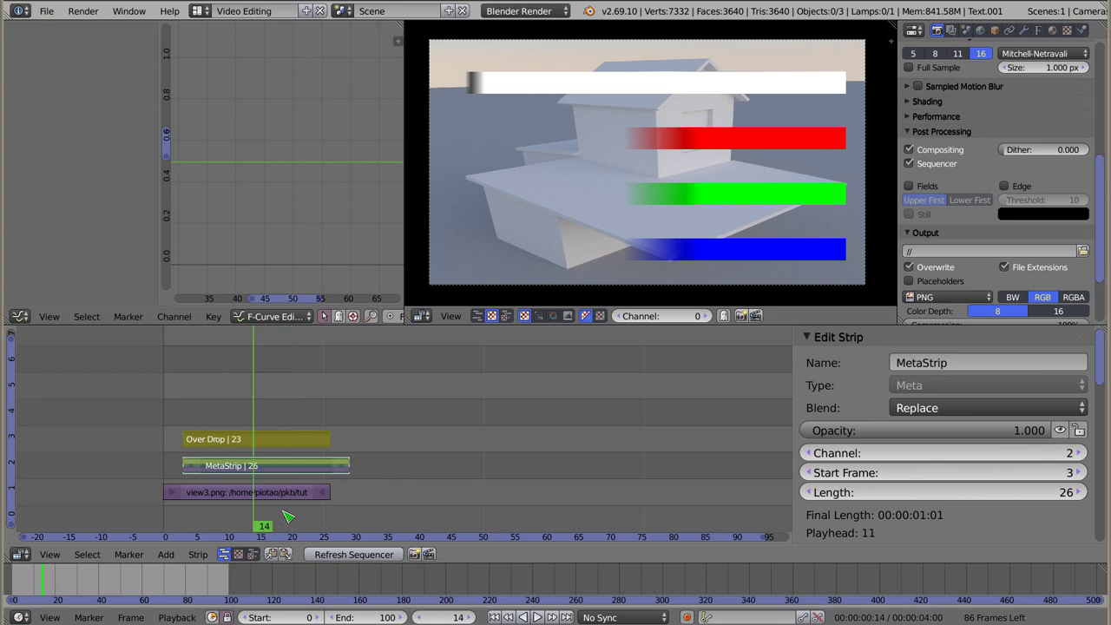
right_click(258, 444)
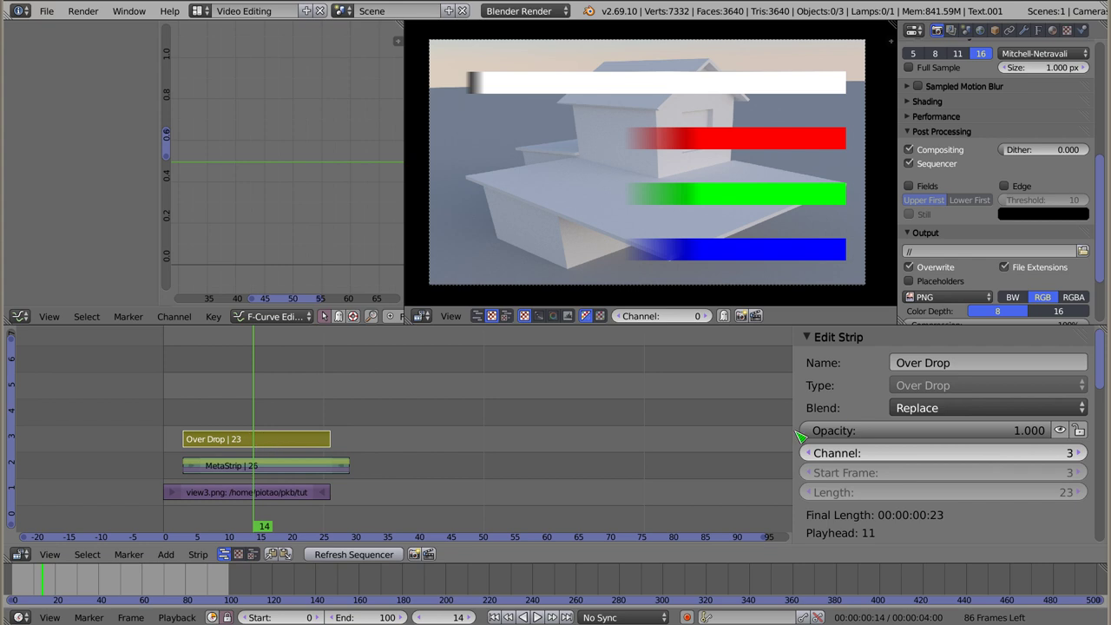
scroll(815, 434, "down", 1)
scroll(859, 429, "down", 2)
scroll(902, 425, "down", 2)
scroll(938, 424, "down", 1)
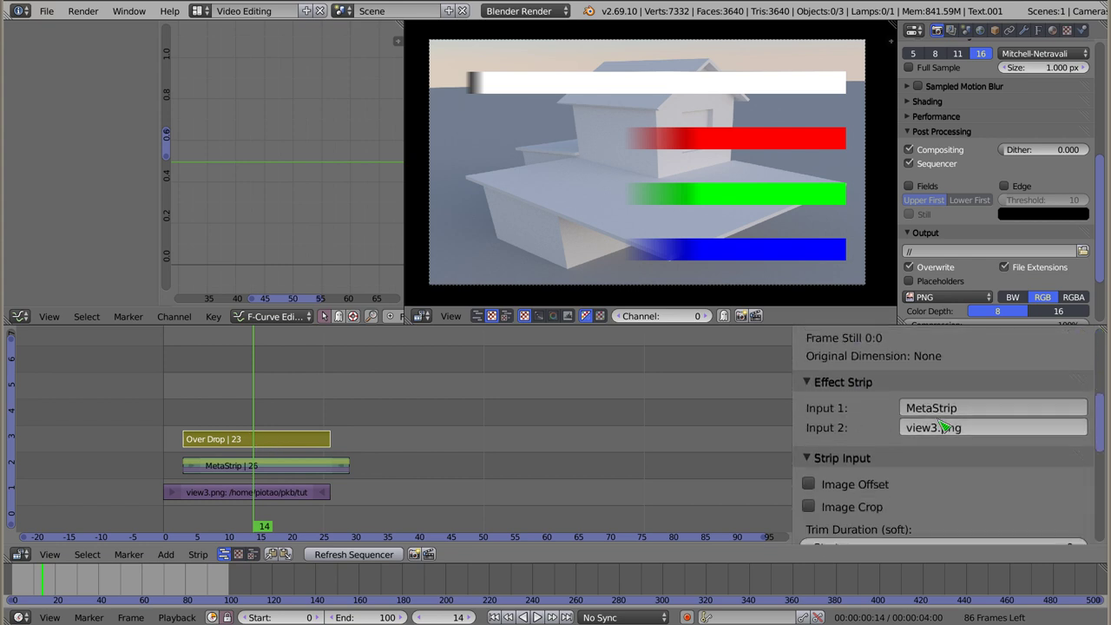